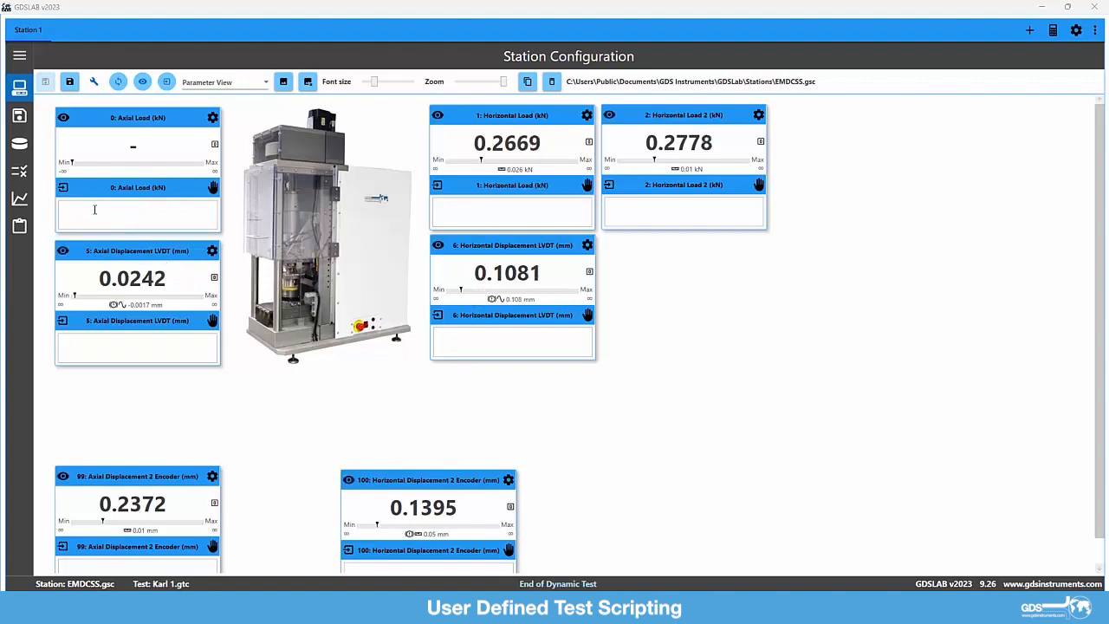
Create a new stage in the test setup and choose User Defined as its test module
{"action": "left_click", "coordinate": [20, 199]}
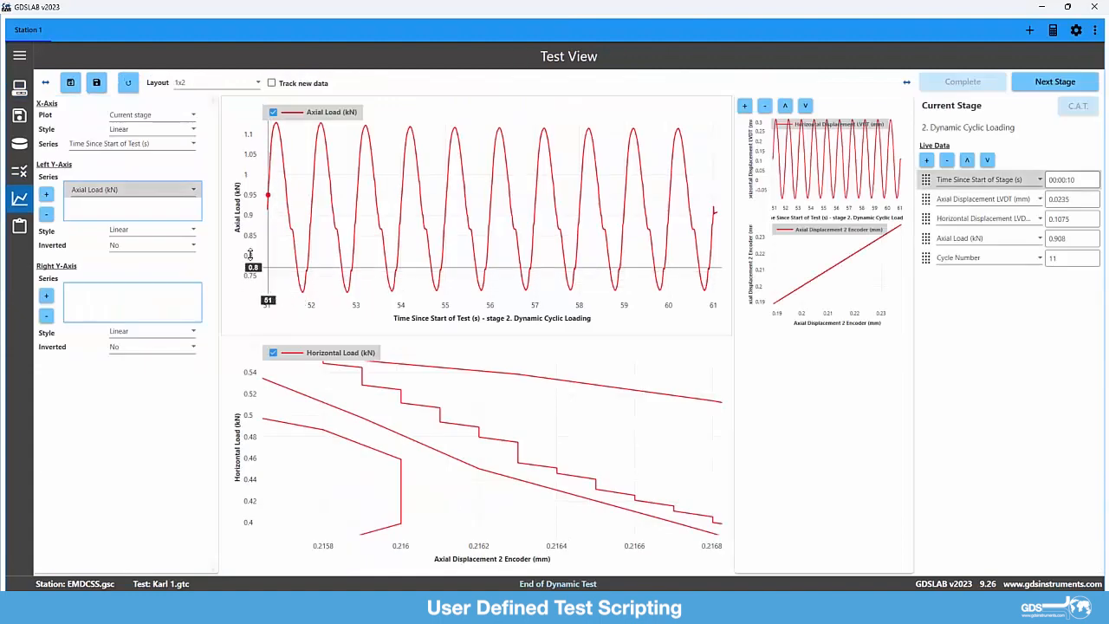
{"action": "left_click", "coordinate": [20, 171]}
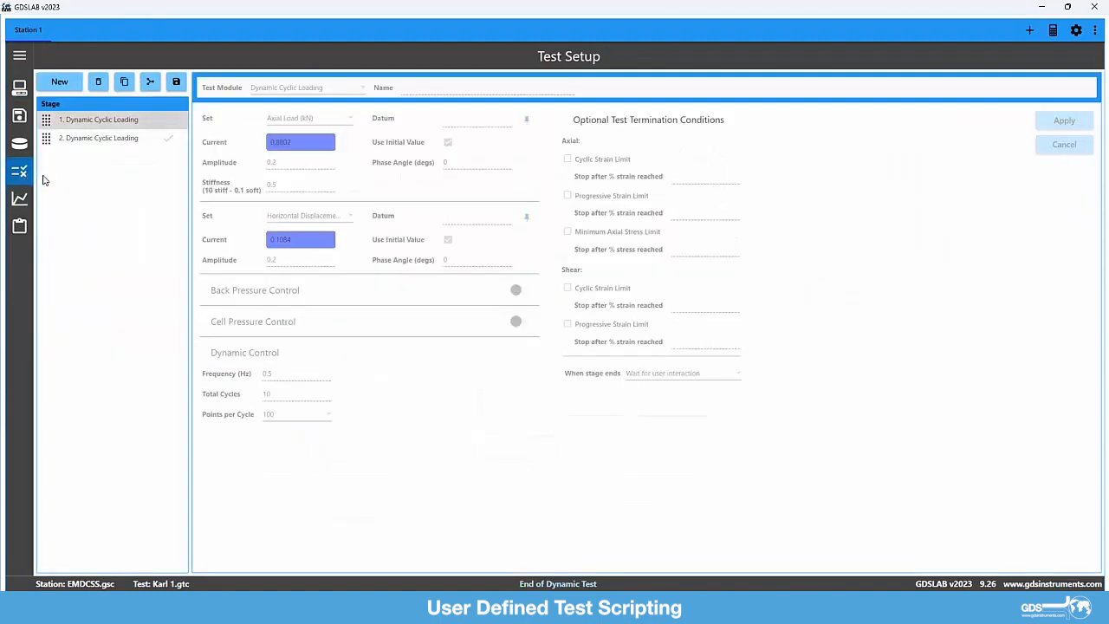
{"action": "left_click", "coordinate": [63, 82]}
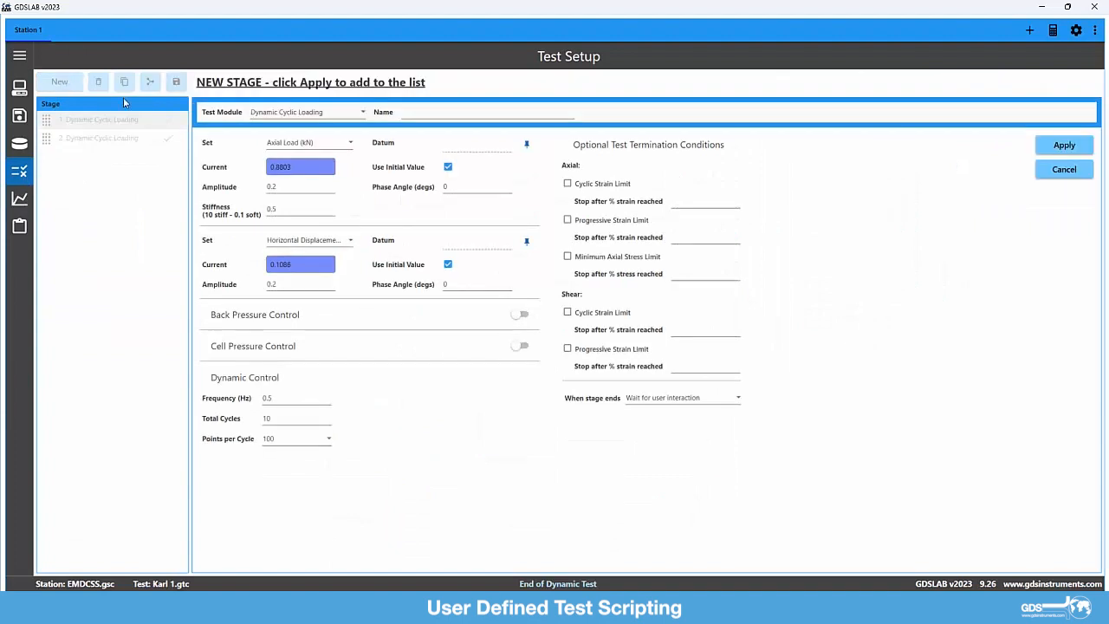
{"action": "left_click", "coordinate": [359, 113]}
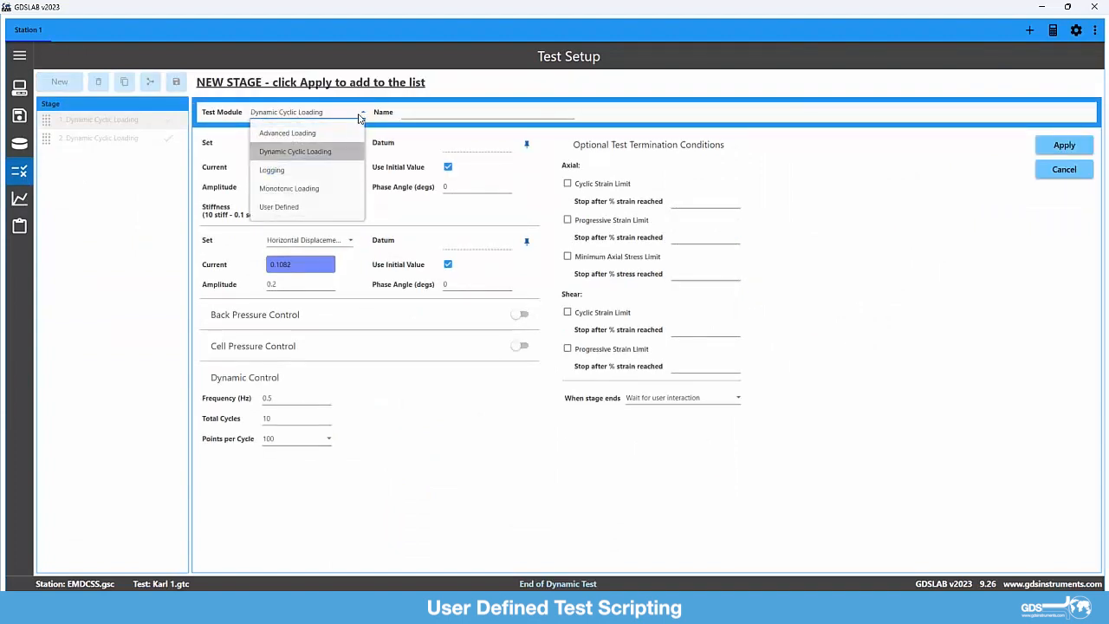
{"action": "left_click", "coordinate": [324, 210]}
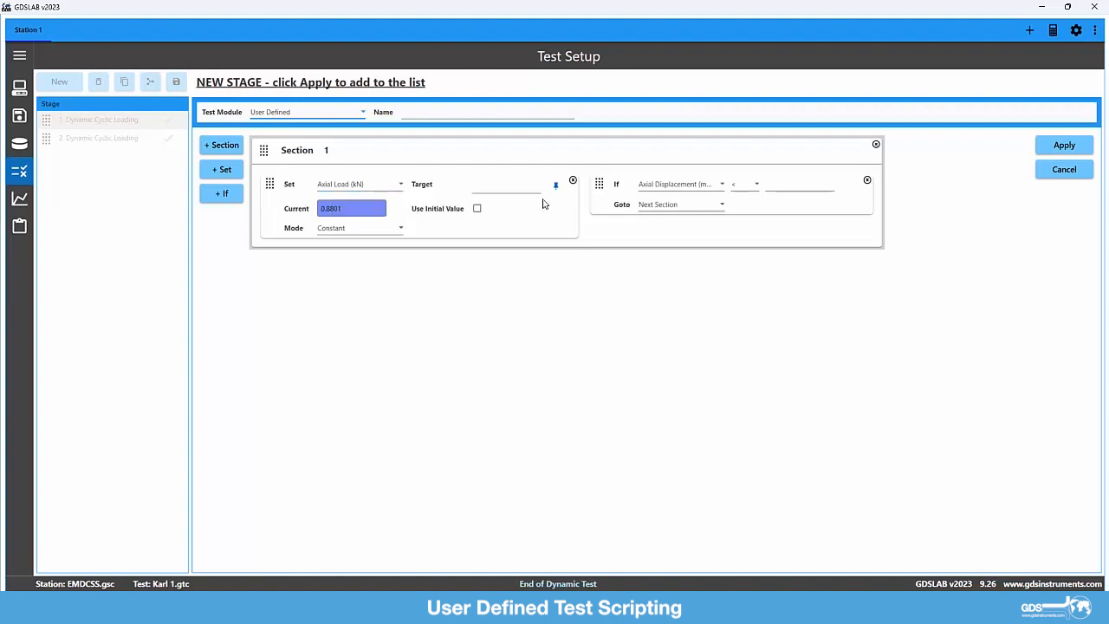
Configure Section 1's axial load as Cyclic about its initial value, with a time of 0.1 mins and an amplitude of 0.5
{"action": "left_click", "coordinate": [510, 185]}
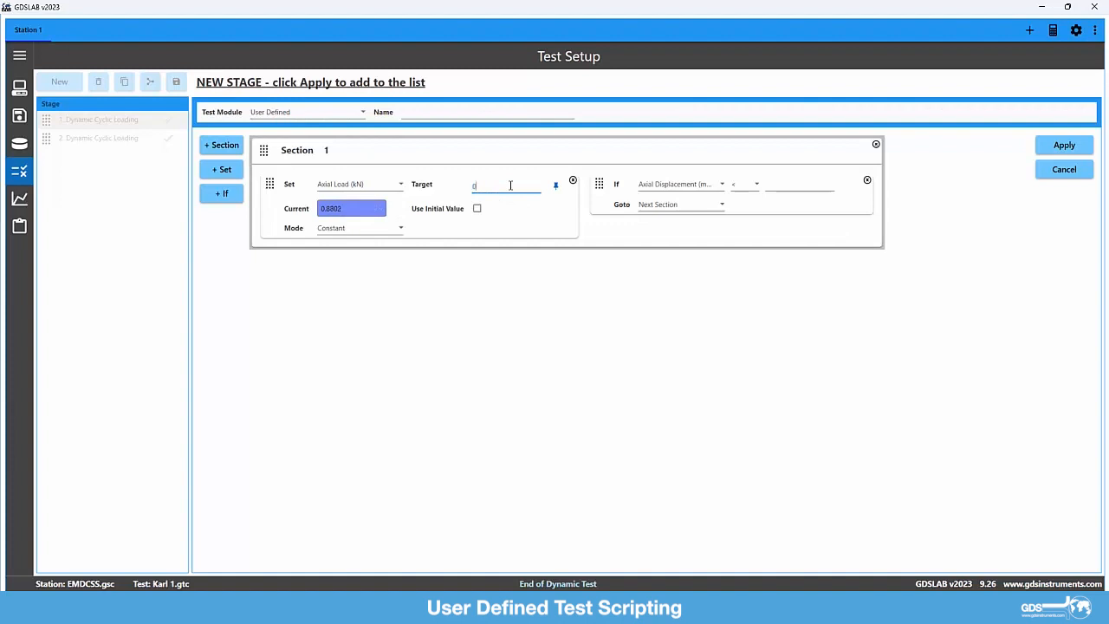
{"action": "type", "text": "0.88"}
{"action": "left_click", "coordinate": [477, 210]}
{"action": "left_click", "coordinate": [374, 230]}
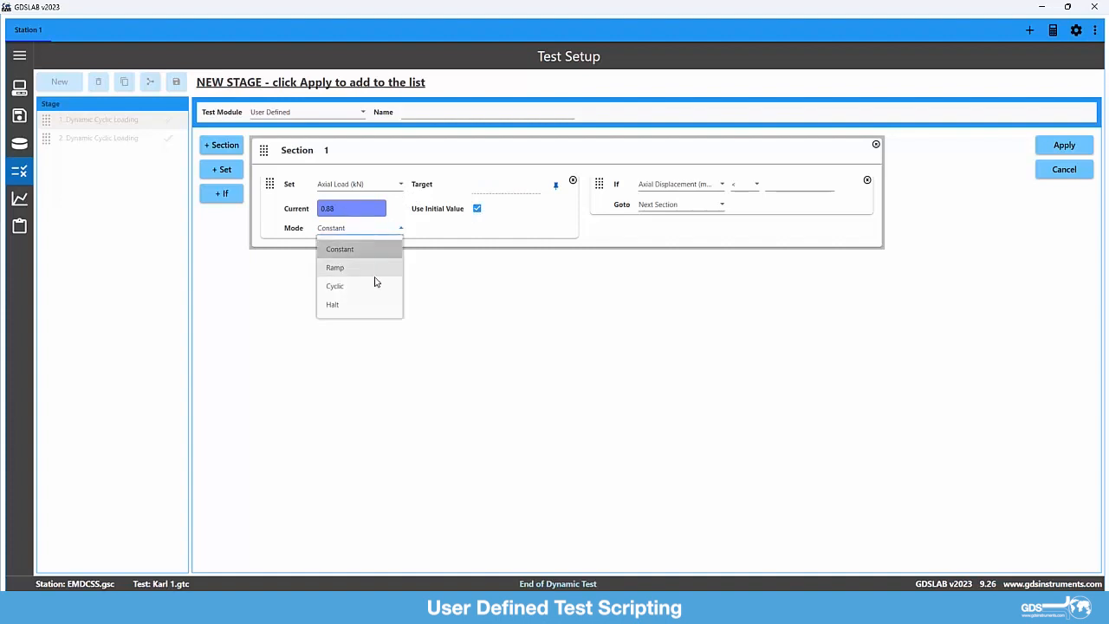
{"action": "left_click", "coordinate": [370, 290]}
{"action": "left_click", "coordinate": [492, 228]}
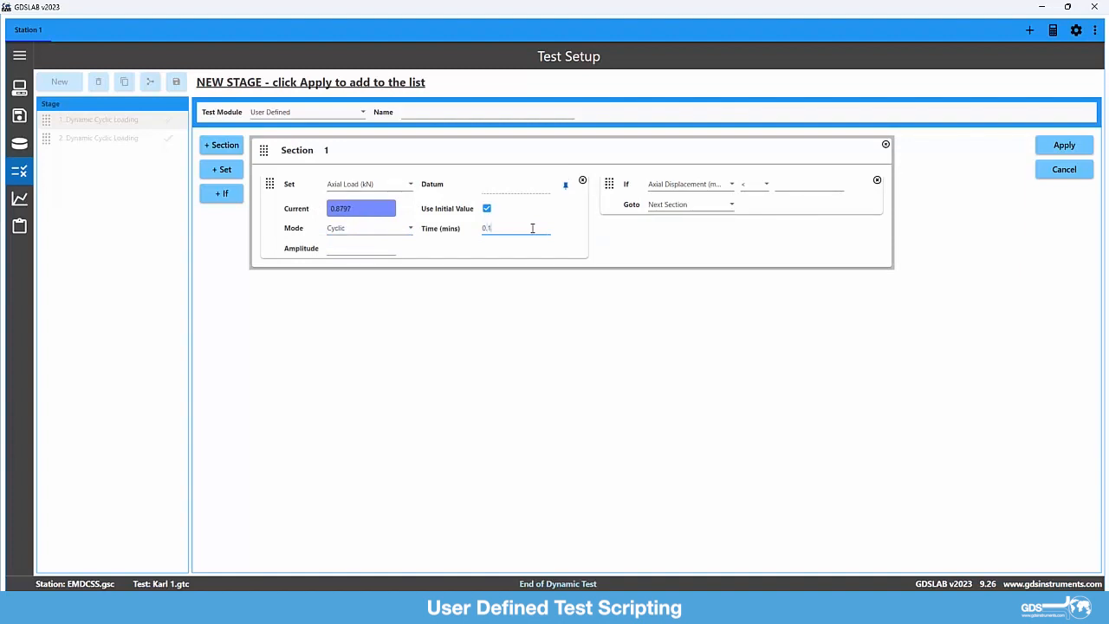
{"action": "type", "text": "0.1"}
{"action": "left_click", "coordinate": [378, 249]}
{"action": "left_click", "coordinate": [731, 185]}
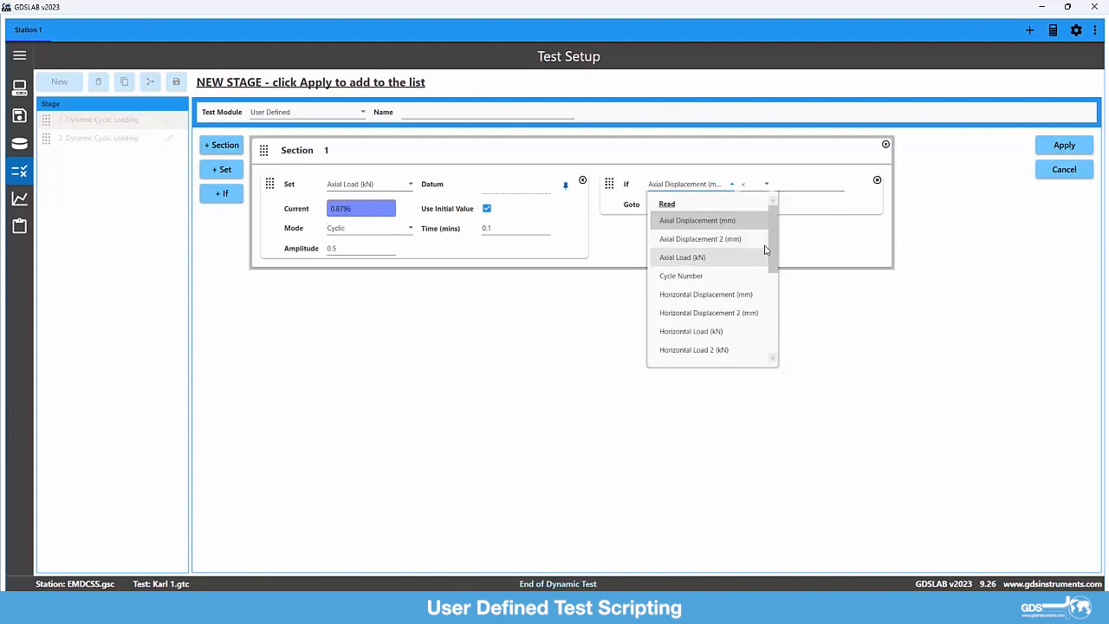
{"action": "mouse_move", "coordinate": [770, 250]}
{"action": "left_mouse_down"}
{"action": "mouse_move", "coordinate": [777, 309]}
{"action": "mouse_move", "coordinate": [771, 238]}
{"action": "left_mouse_up"}
{"action": "left_click", "coordinate": [711, 259]}
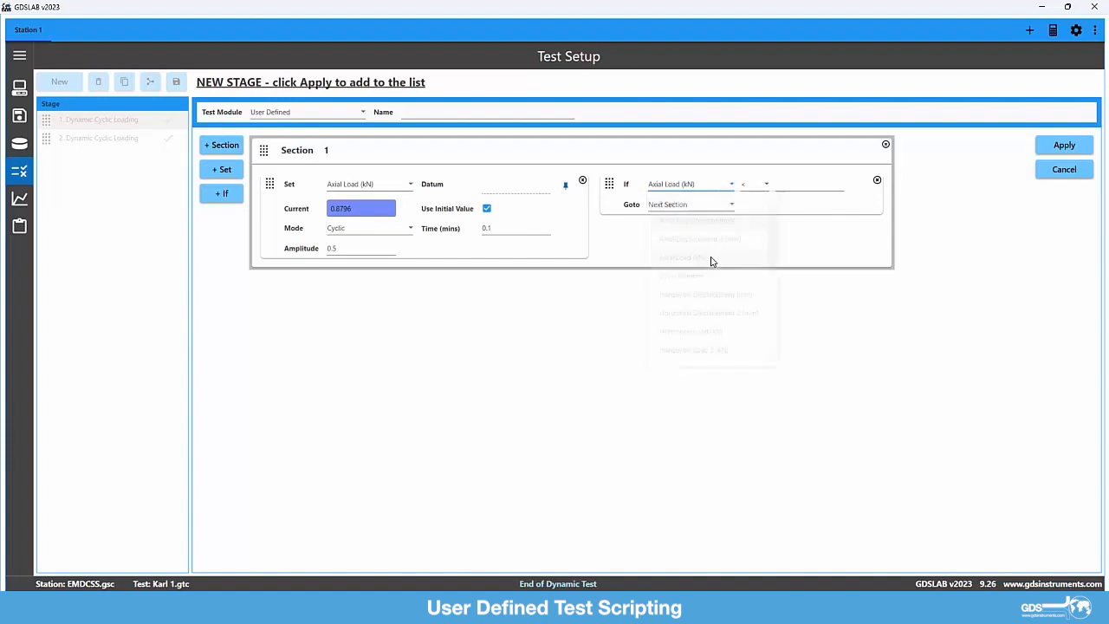
{"action": "left_click", "coordinate": [764, 187]}
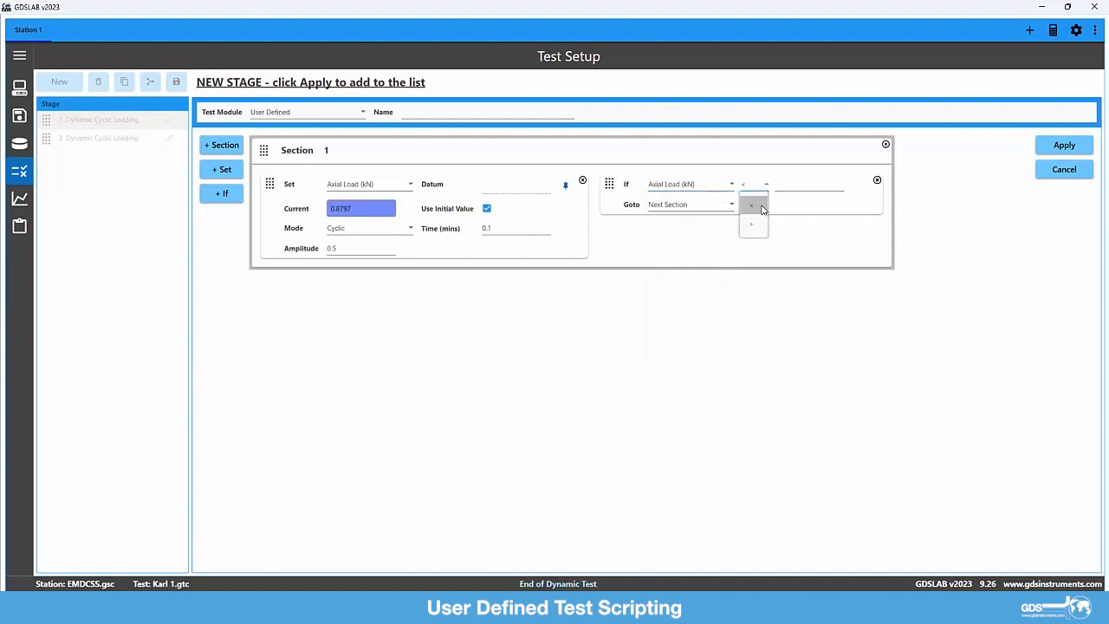
{"action": "left_click", "coordinate": [735, 188]}
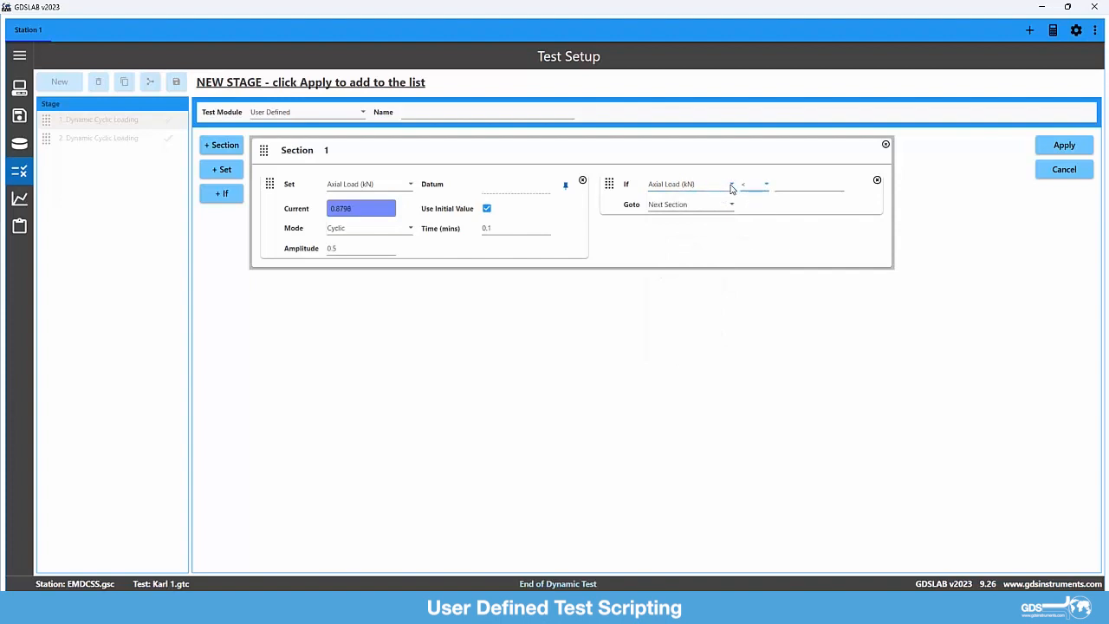
Make Section 1's condition check whether Axial Displacement 2 is greater than 2 mm
{"action": "left_click", "coordinate": [732, 184]}
{"action": "left_click", "coordinate": [729, 206]}
{"action": "left_click", "coordinate": [764, 187]}
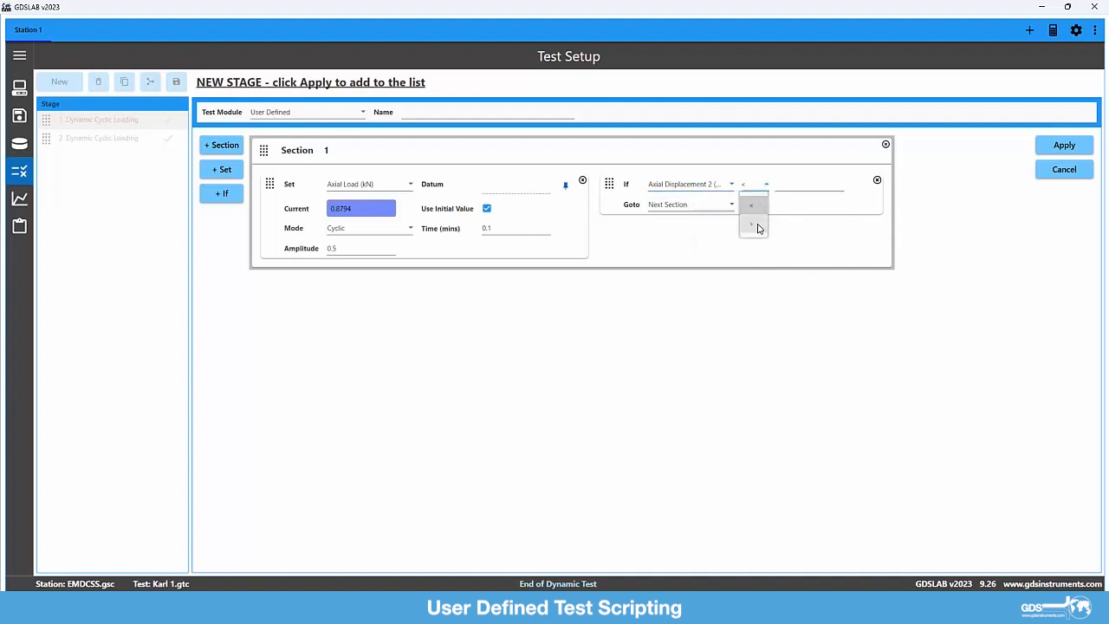
{"action": "left_click", "coordinate": [758, 228]}
{"action": "left_click", "coordinate": [792, 184]}
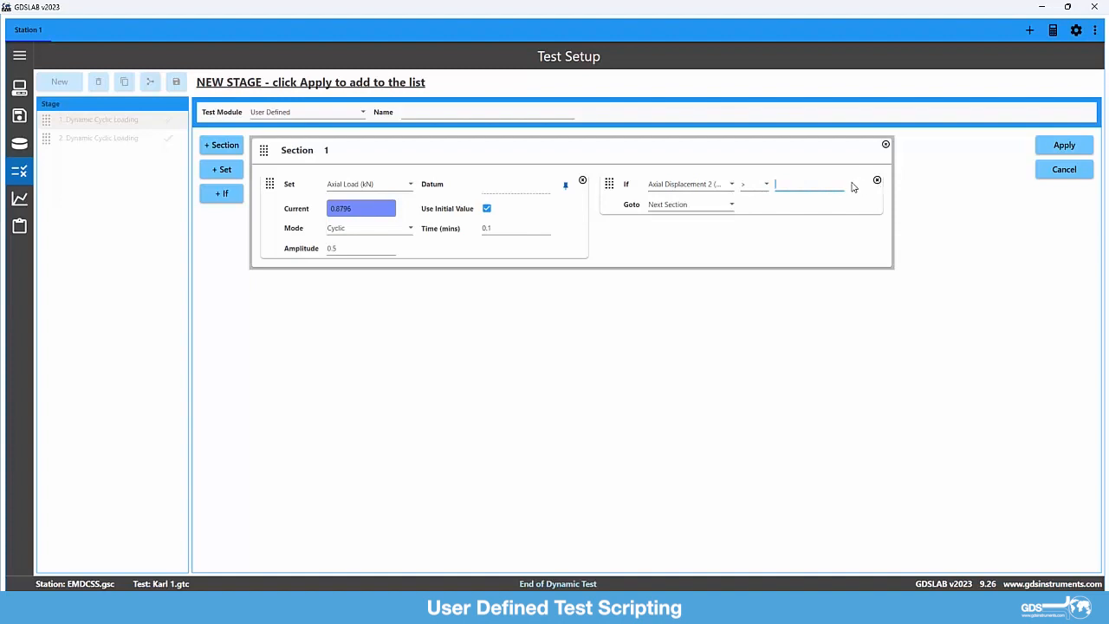
{"action": "type", "text": "2"}
Add Section 2 holding axial load at its initial value, and remove its If condition
{"action": "left_click", "coordinate": [227, 147]}
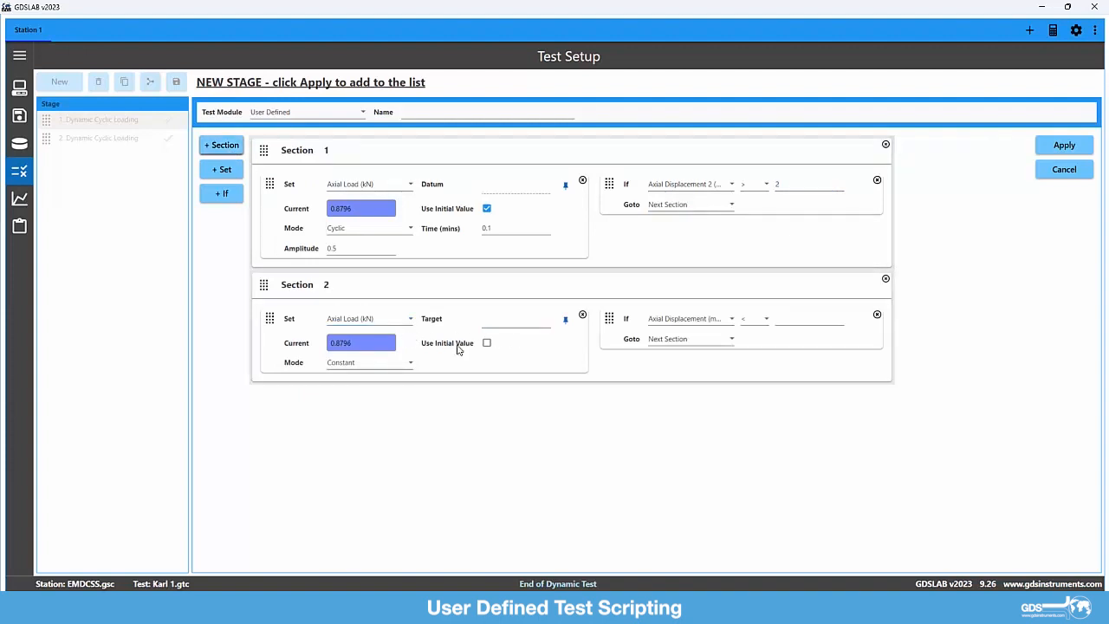
{"action": "left_click", "coordinate": [487, 344]}
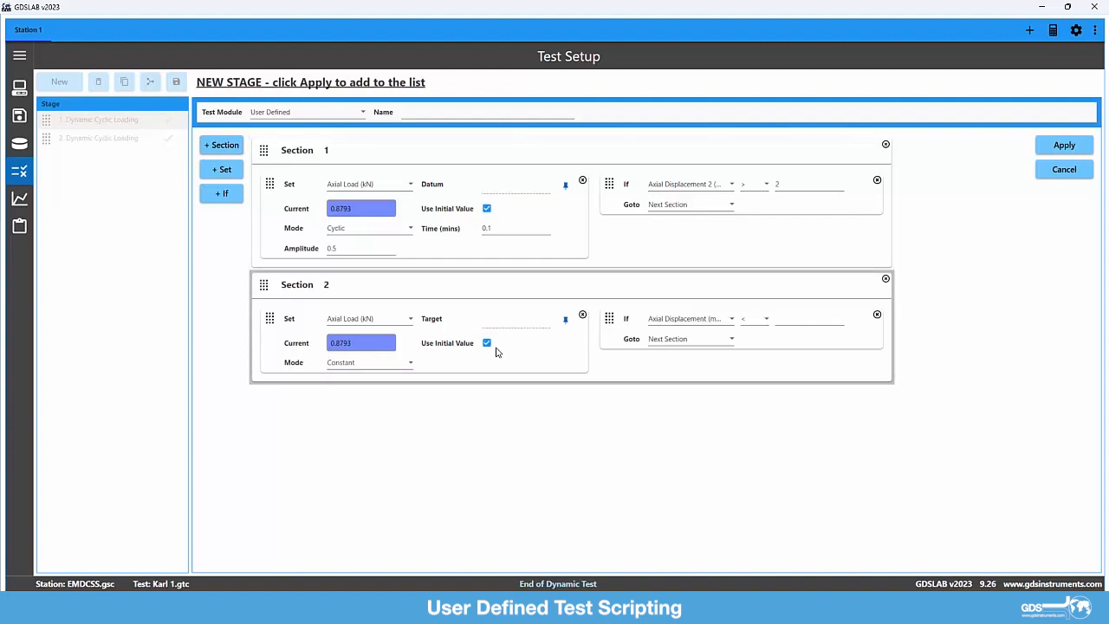
{"action": "left_click", "coordinate": [877, 315]}
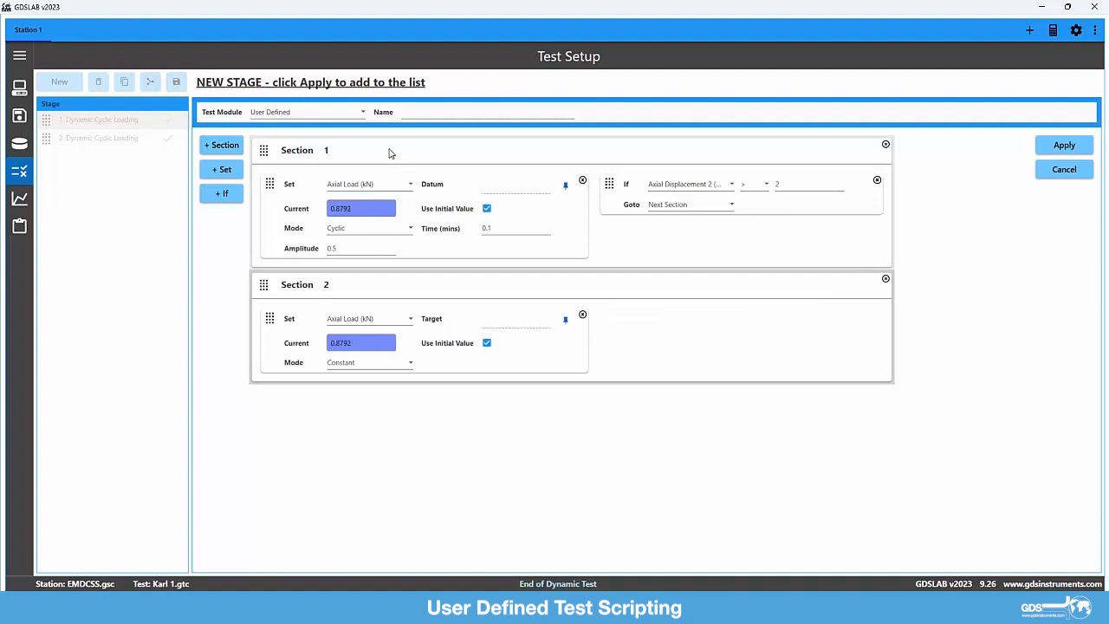
Add a second Set block to Section 1 that keeps Horizontal Displacement constant at its initial value
{"action": "left_click", "coordinate": [390, 150]}
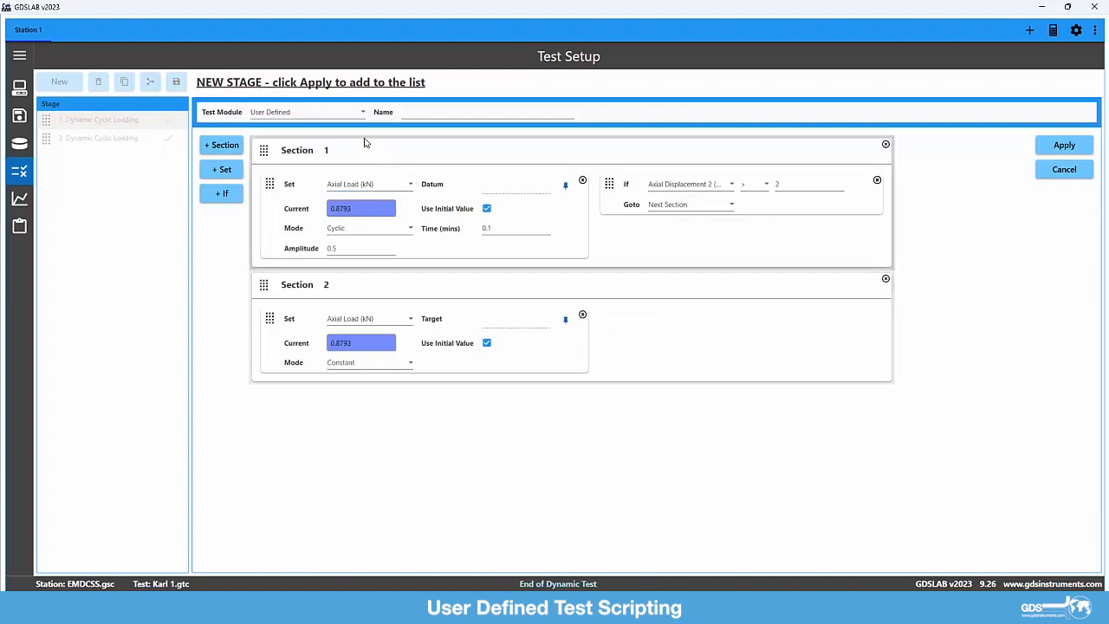
{"action": "left_click", "coordinate": [227, 170]}
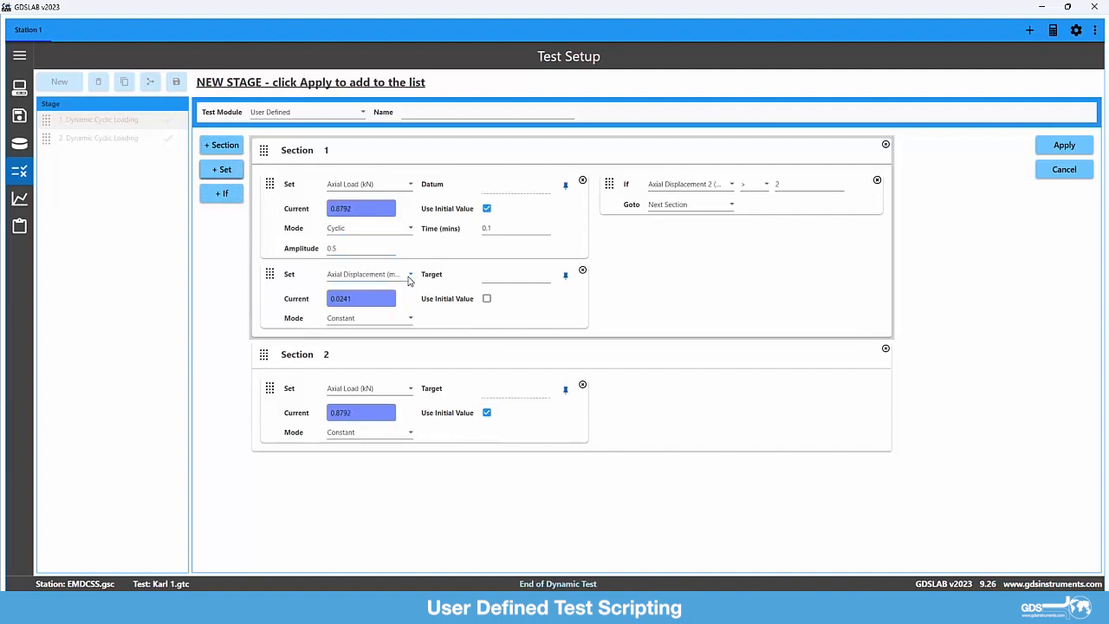
{"action": "left_click", "coordinate": [410, 276]}
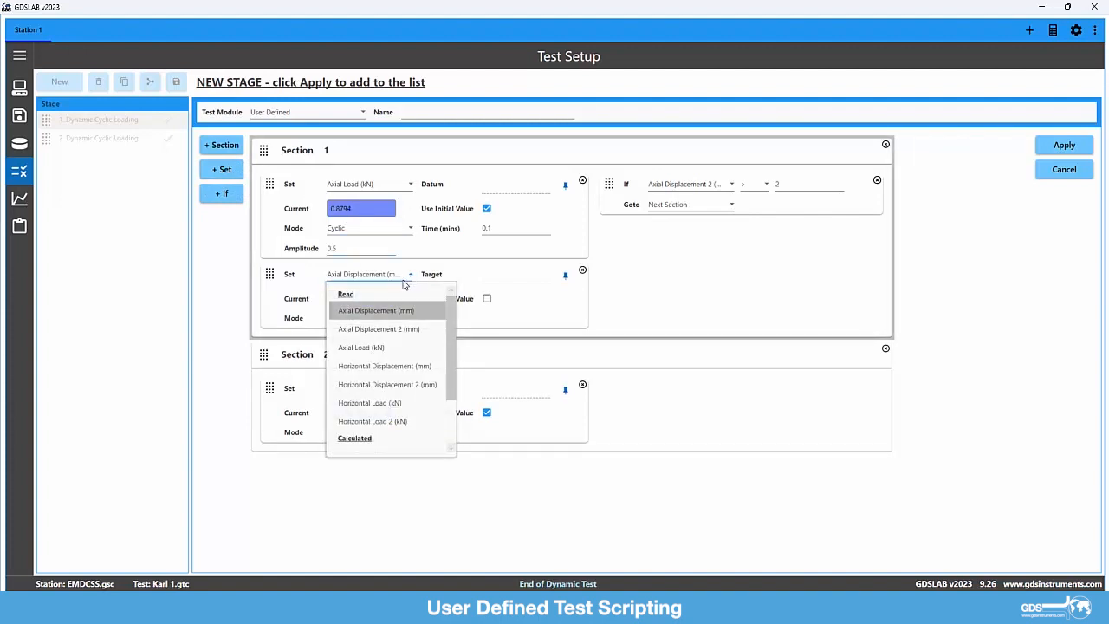
{"action": "scroll", "coordinate": [409, 351], "scroll_direction": "down", "scroll_amount": 3}
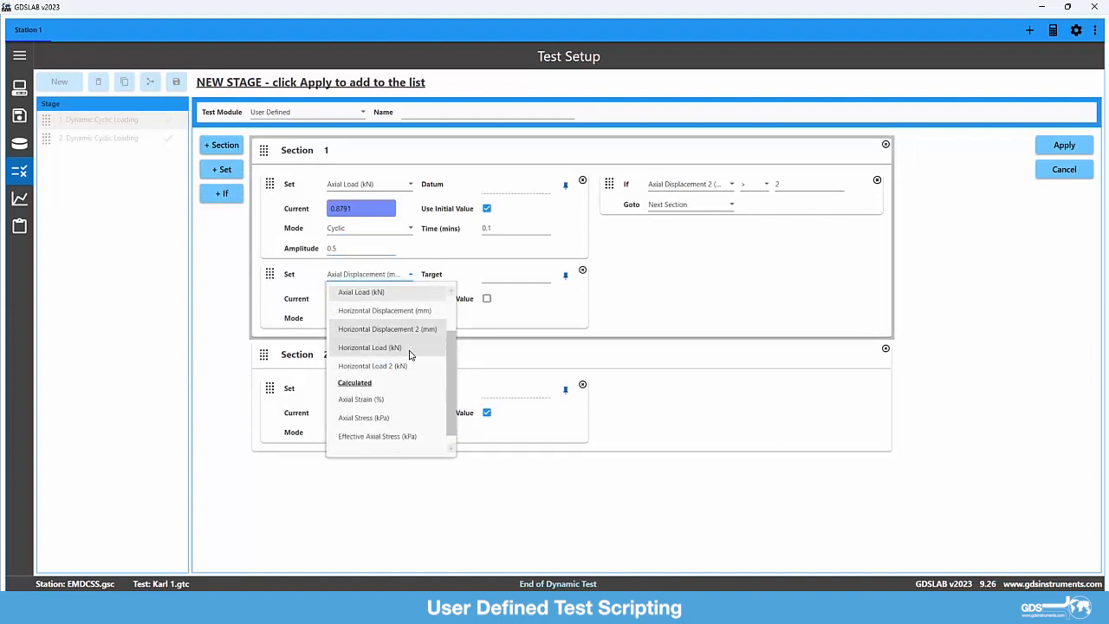
{"action": "scroll", "coordinate": [409, 356], "scroll_direction": "up", "scroll_amount": 3}
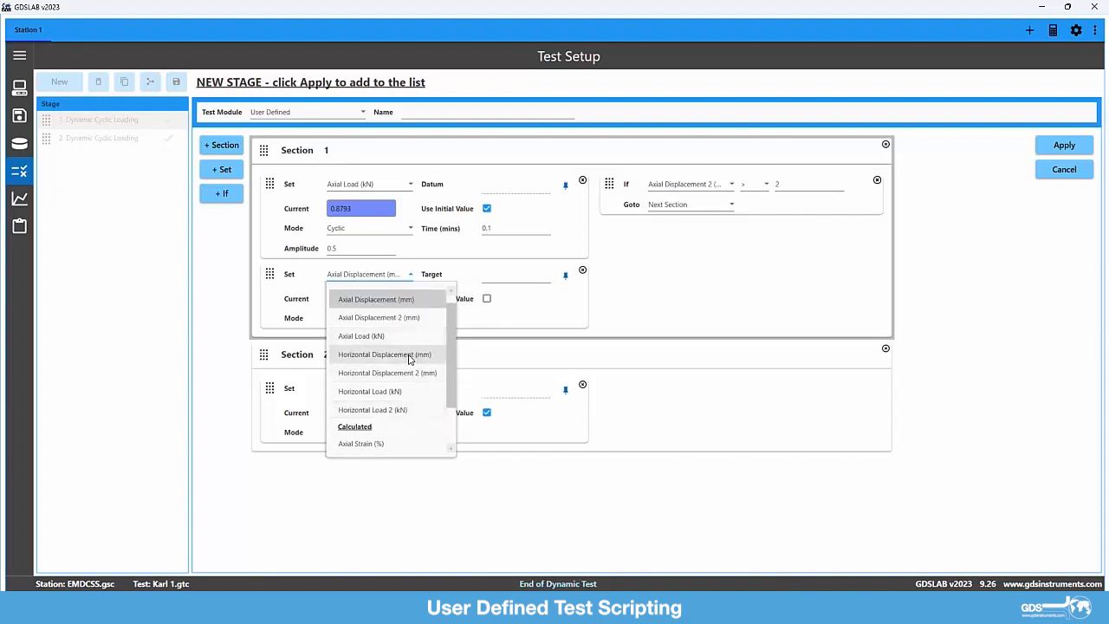
{"action": "left_click", "coordinate": [410, 356]}
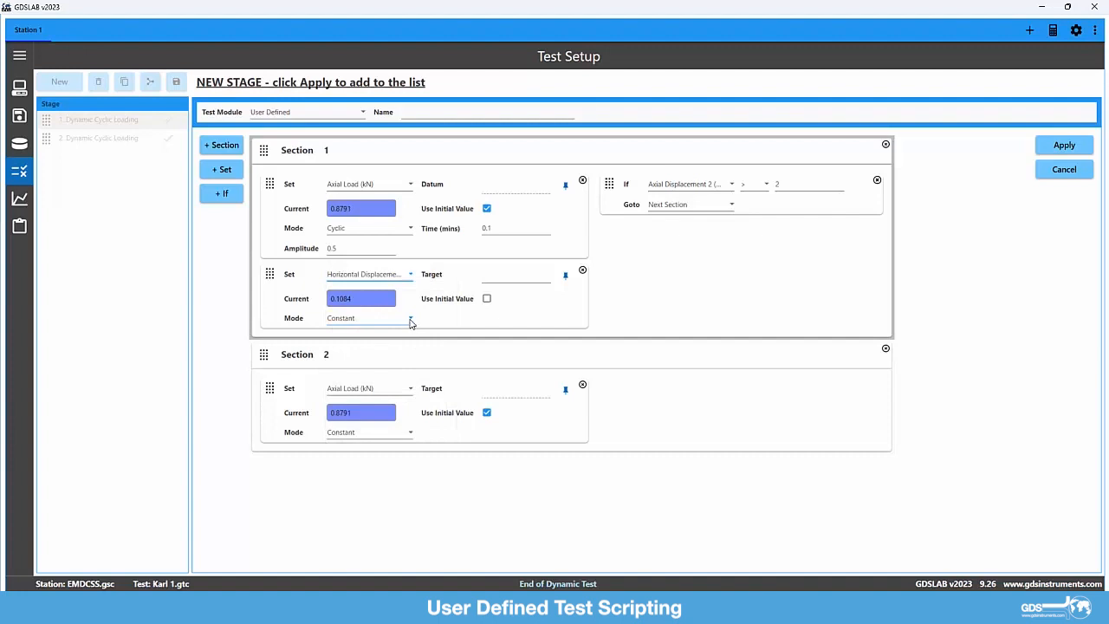
{"action": "left_click", "coordinate": [487, 299]}
Add Section 3 and make it control Axial Displacement (mm) in Cyclic mode
{"action": "left_click", "coordinate": [222, 146]}
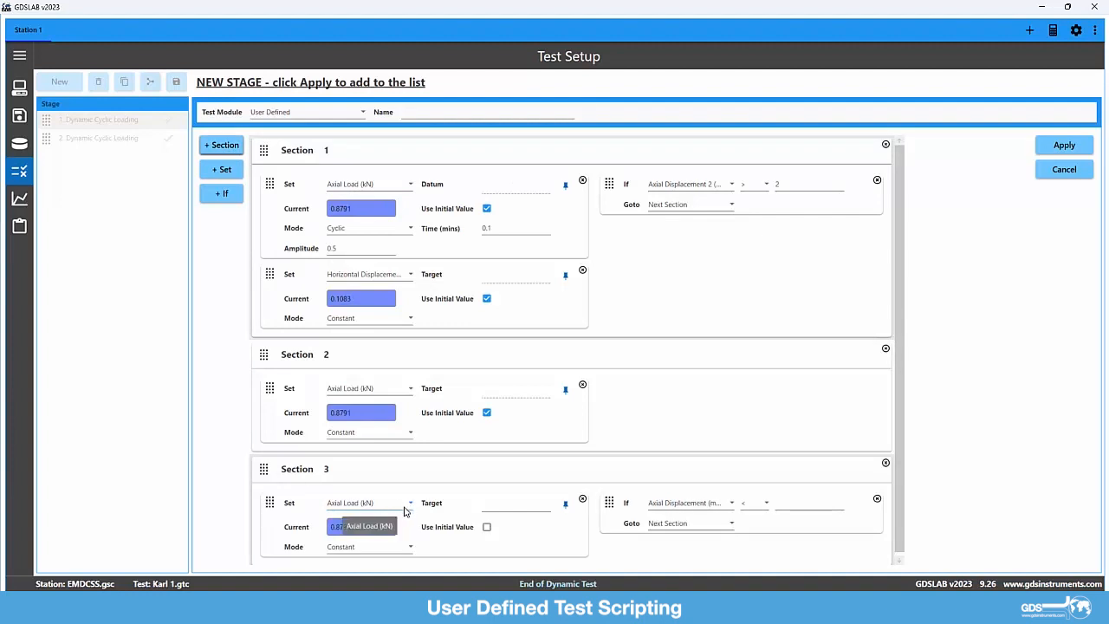
{"action": "left_click", "coordinate": [408, 504]}
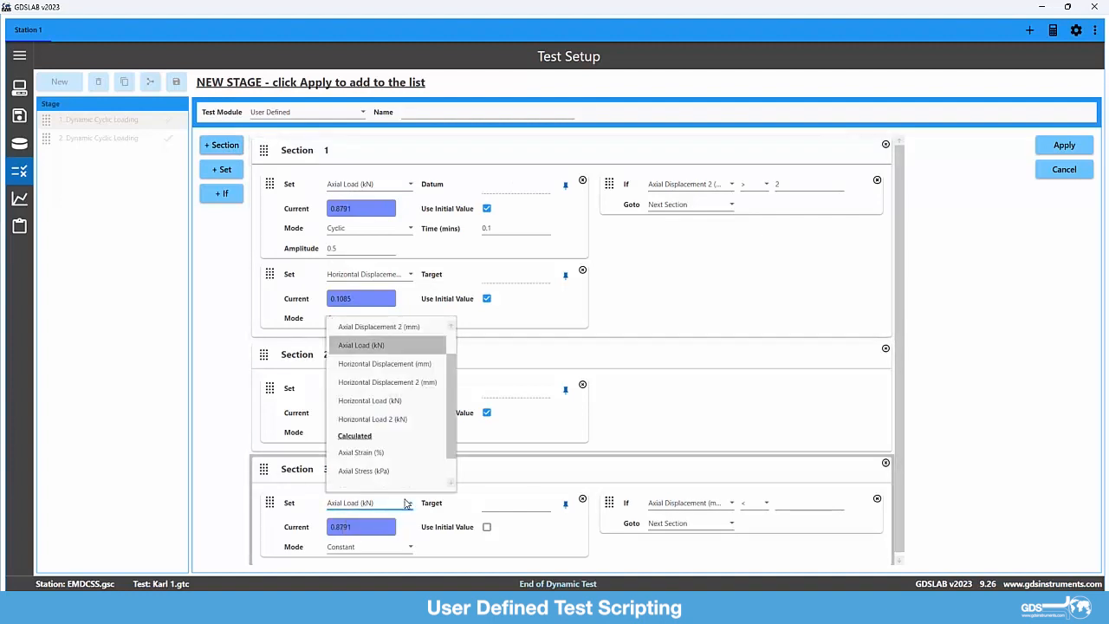
{"action": "scroll", "coordinate": [395, 434], "scroll_direction": "up", "scroll_amount": 2}
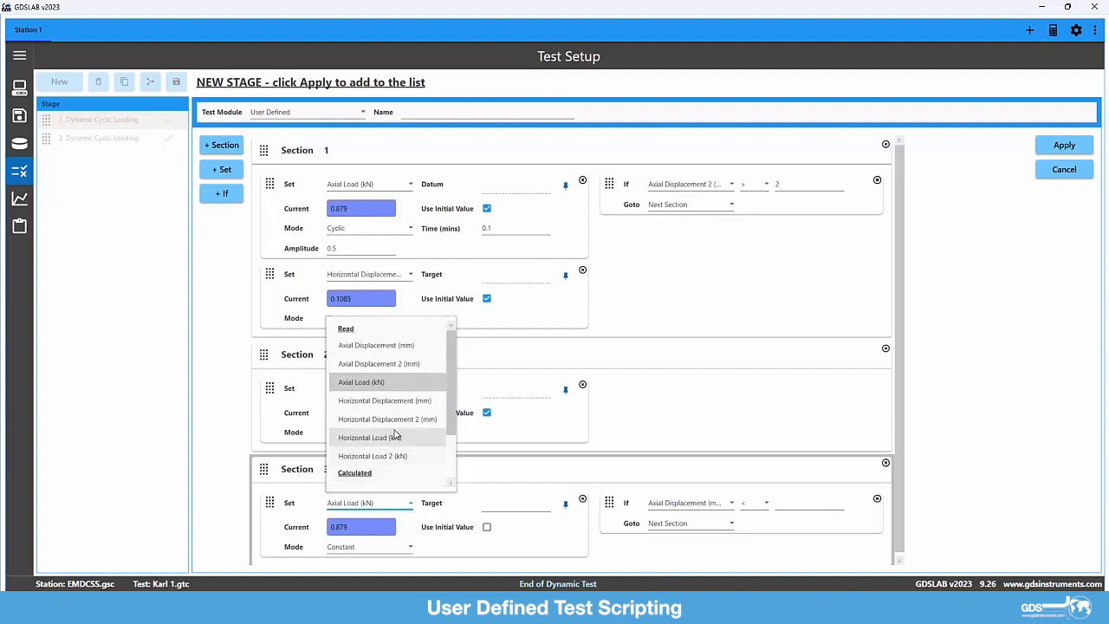
{"action": "left_click", "coordinate": [400, 349]}
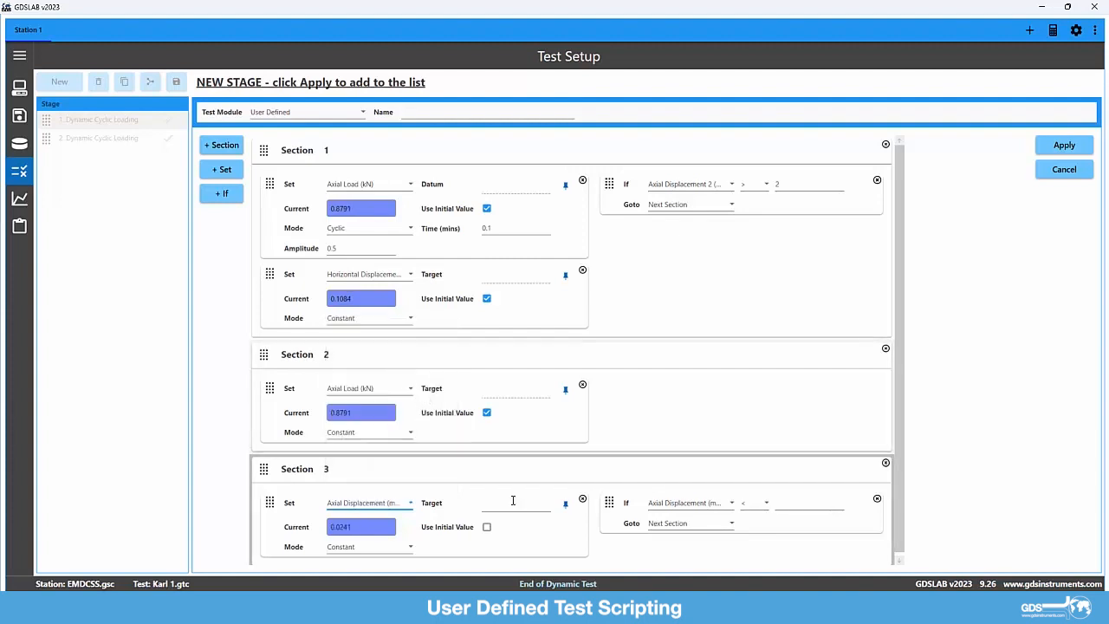
{"action": "left_click", "coordinate": [407, 551]}
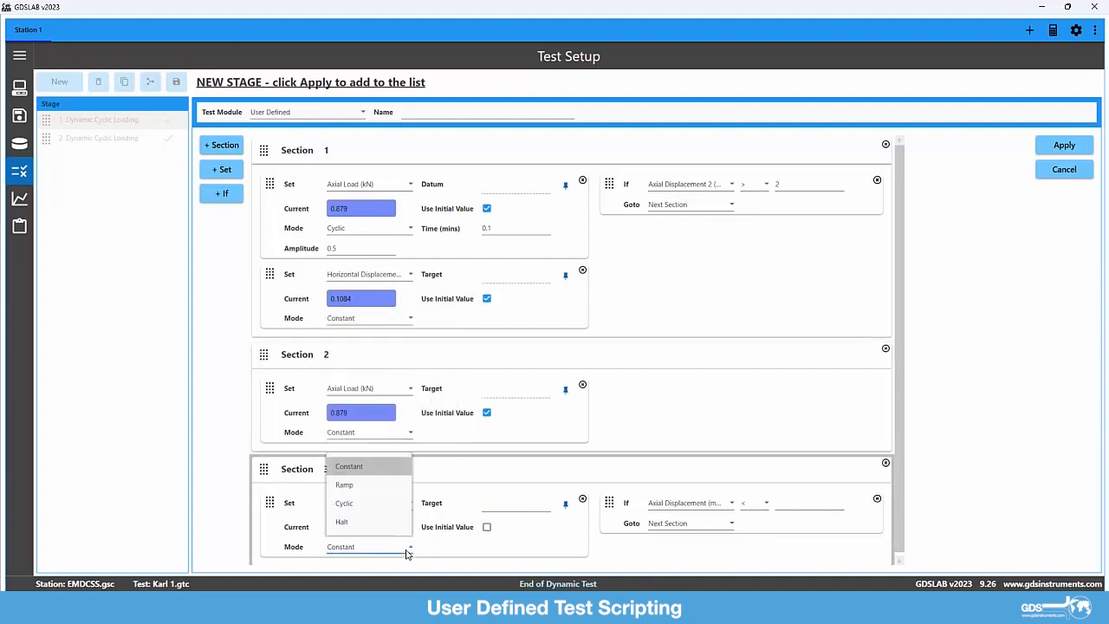
{"action": "left_click", "coordinate": [390, 504]}
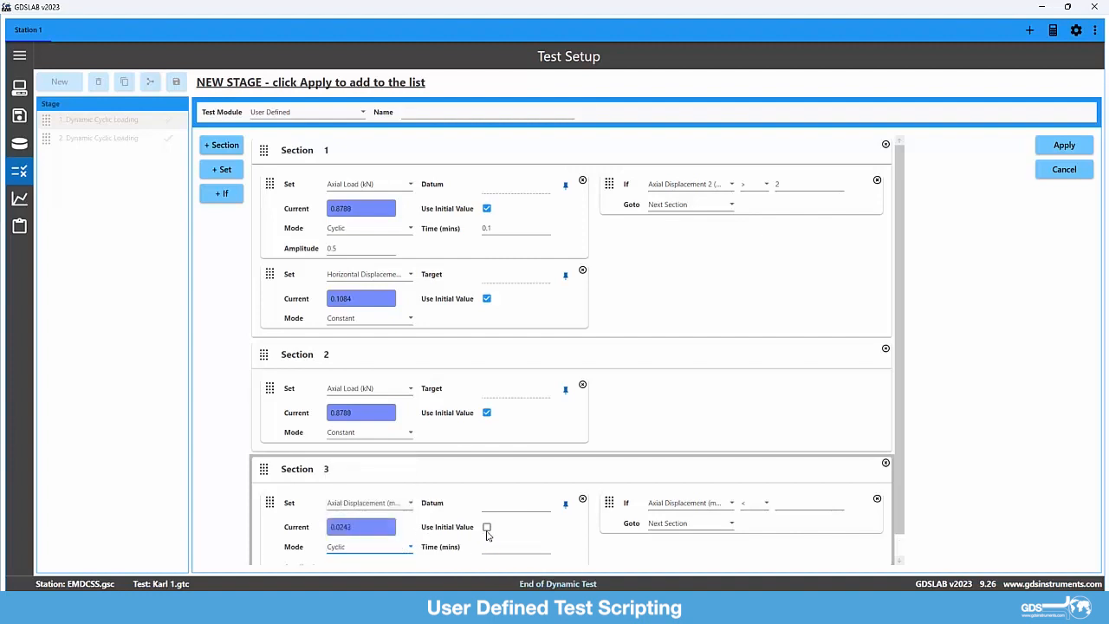
Use the initial value as Section 3's datum, with a time of 0.1 mins and an amplitude of 1.2
{"action": "left_click", "coordinate": [486, 527]}
{"action": "left_click", "coordinate": [509, 547]}
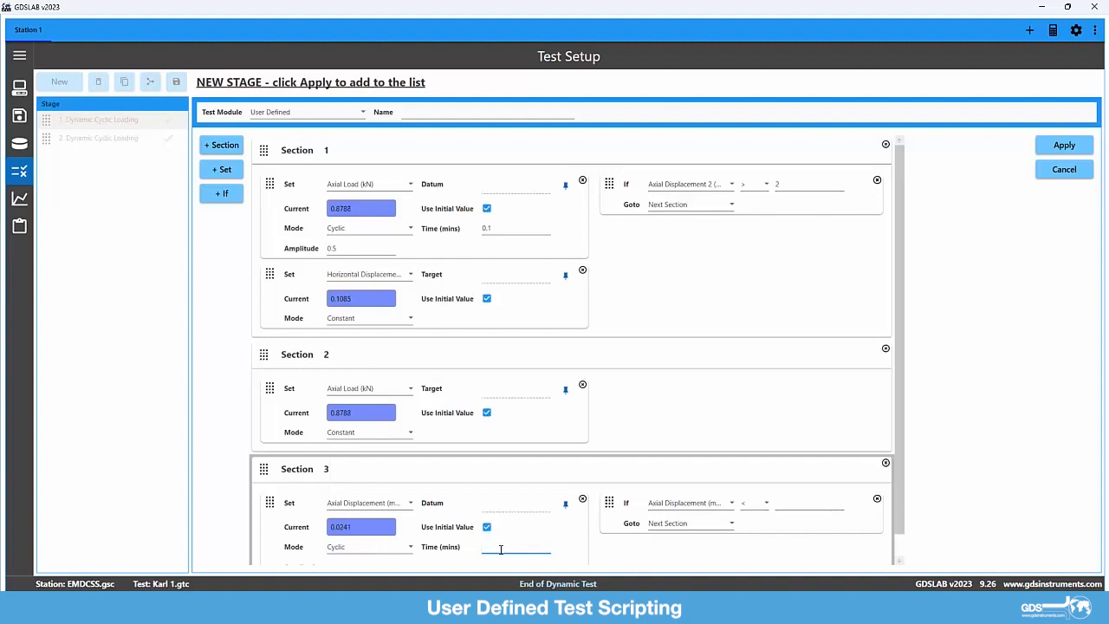
{"action": "type", "text": "0.1"}
{"action": "scroll", "coordinate": [555, 464], "scroll_direction": "down", "scroll_amount": 1}
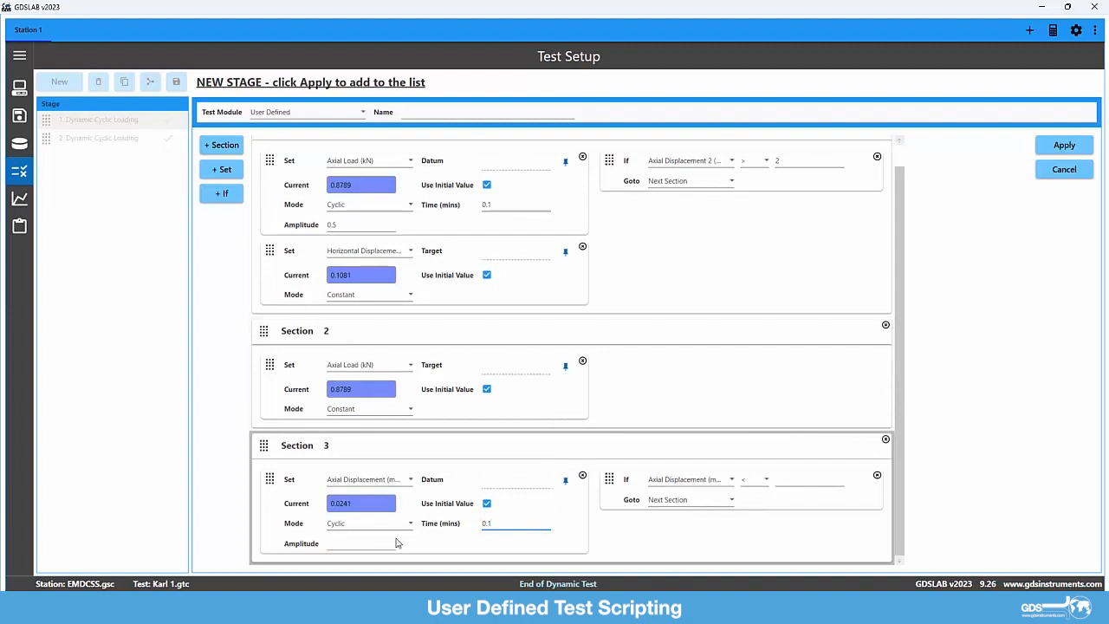
{"action": "left_click", "coordinate": [366, 543]}
{"action": "type", "text": "1.2"}
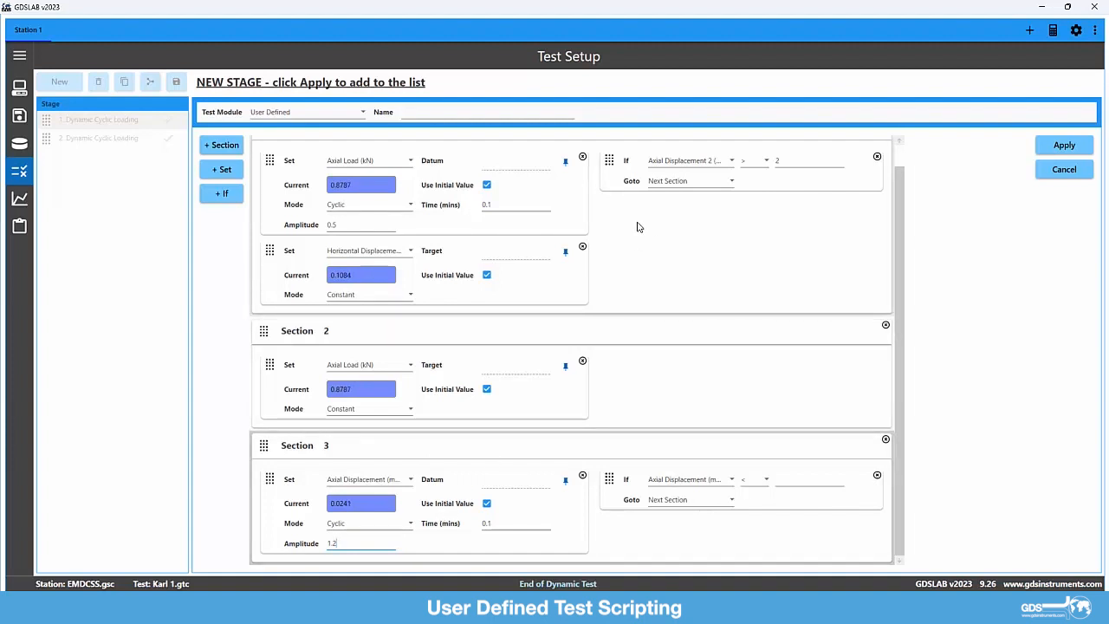
Add a second If condition to Section 1 that goes to Section 3 when Horizontal Displacement (mm) is greater than 0.1
{"action": "scroll", "coordinate": [903, 218], "scroll_direction": "up", "scroll_amount": 1}
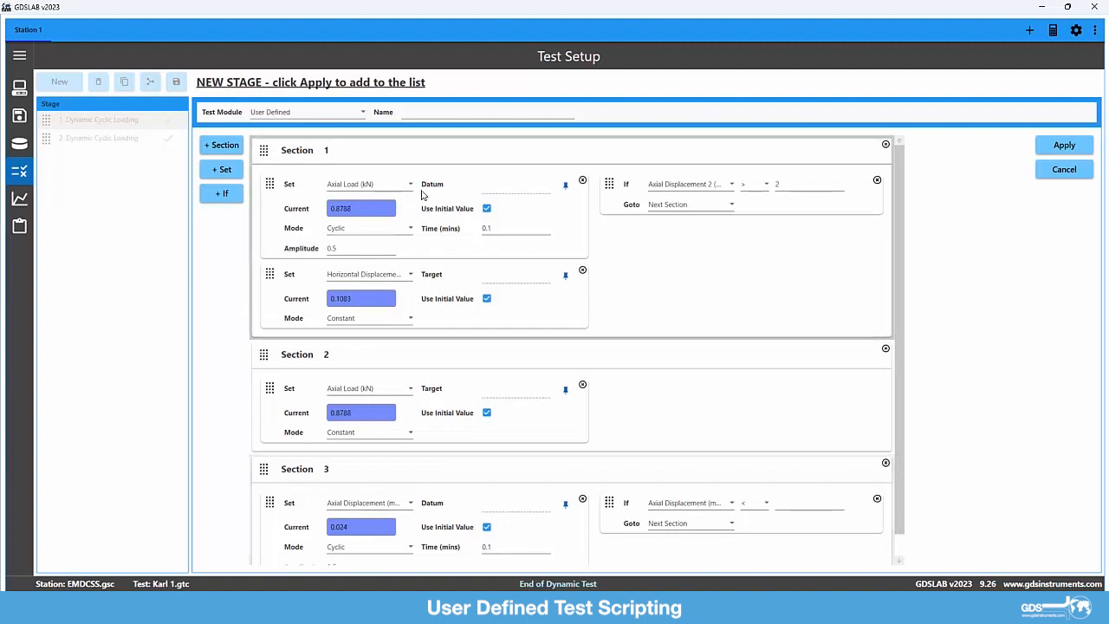
{"action": "left_click", "coordinate": [225, 194]}
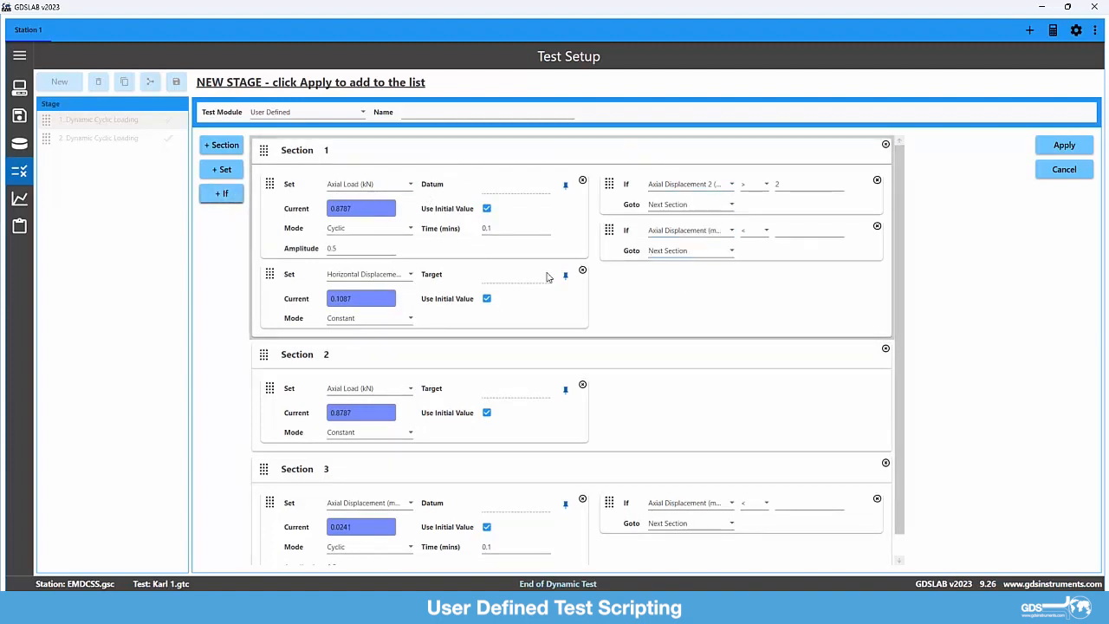
{"action": "left_click", "coordinate": [730, 232]}
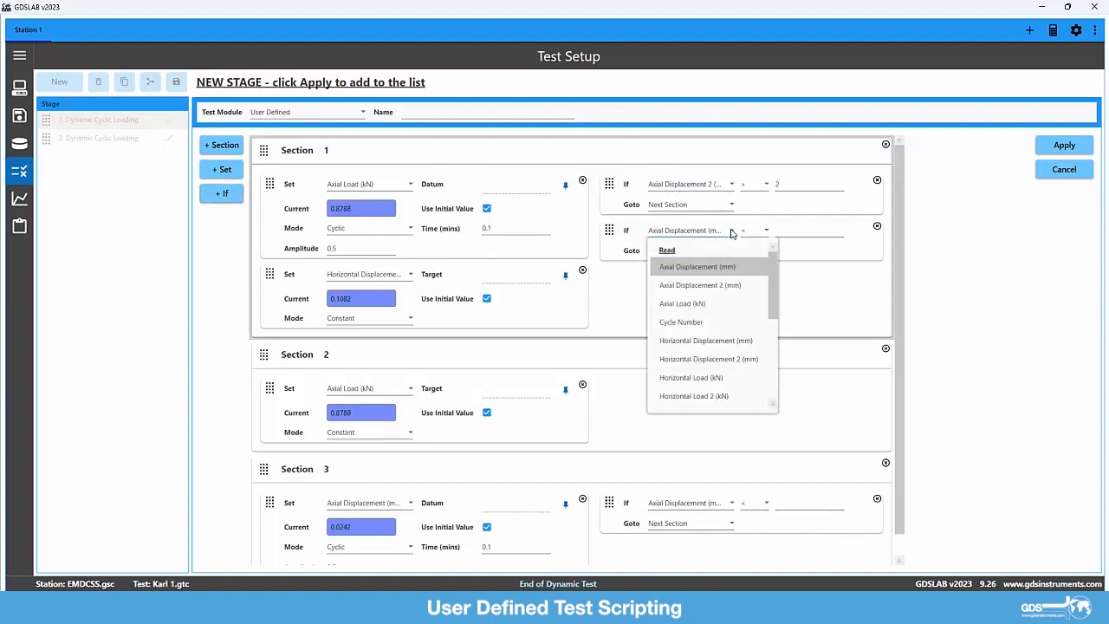
{"action": "left_click", "coordinate": [740, 340]}
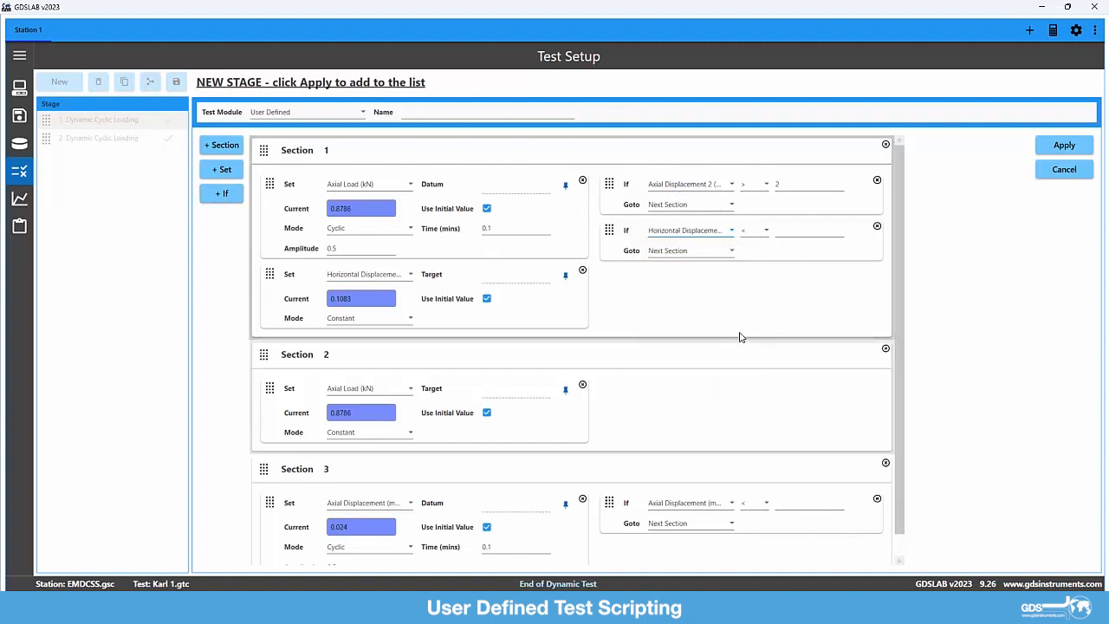
{"action": "left_click", "coordinate": [765, 230]}
{"action": "left_click", "coordinate": [755, 272]}
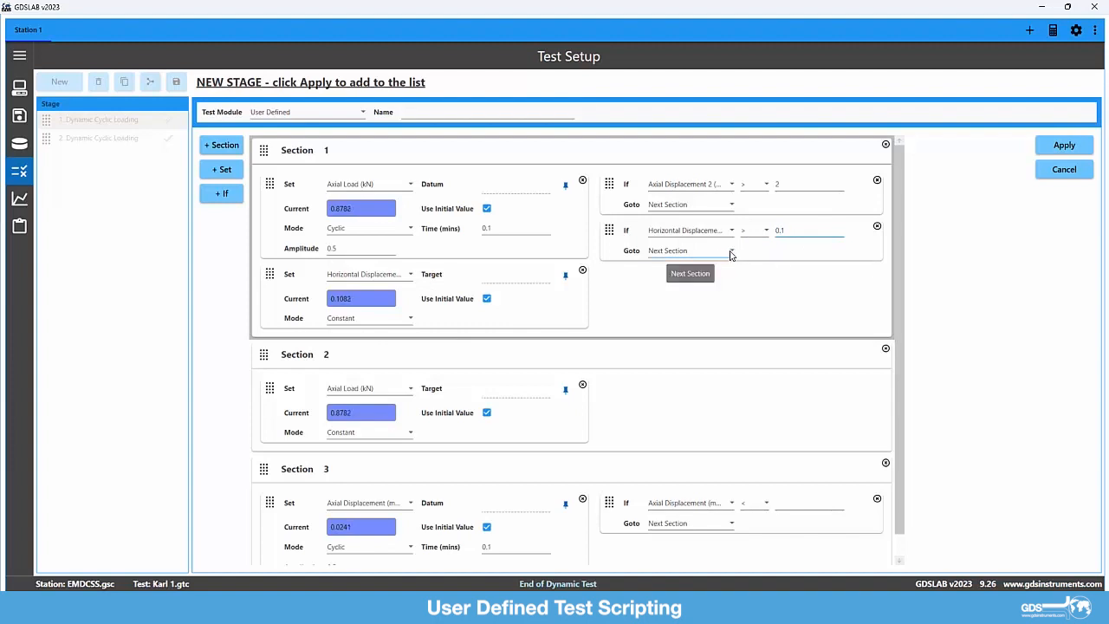
{"action": "left_click", "coordinate": [731, 253]}
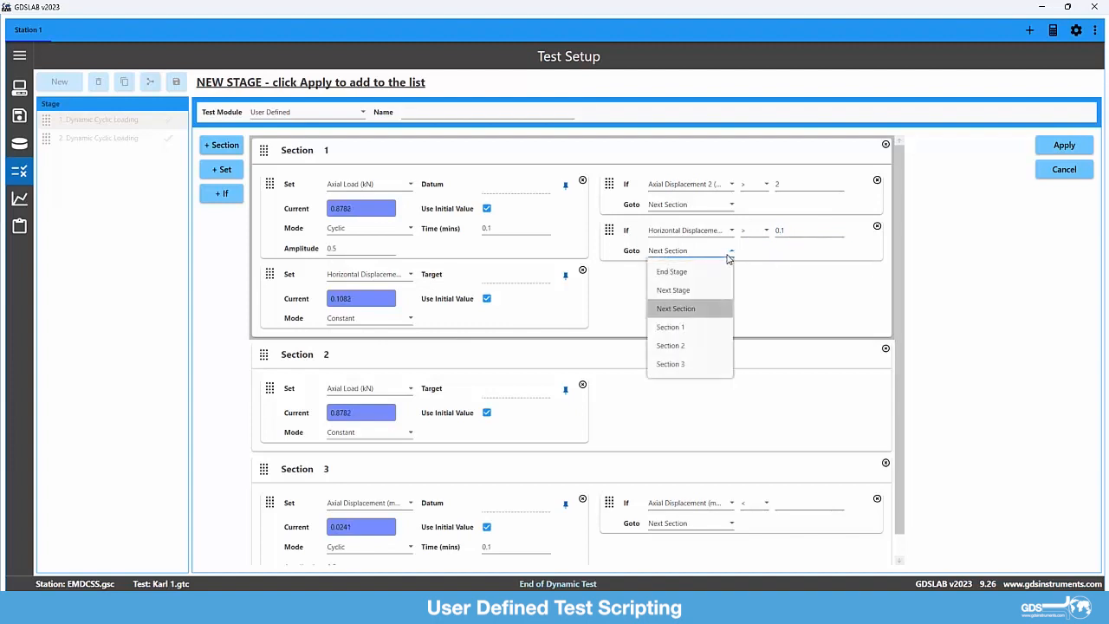
{"action": "left_click", "coordinate": [694, 365]}
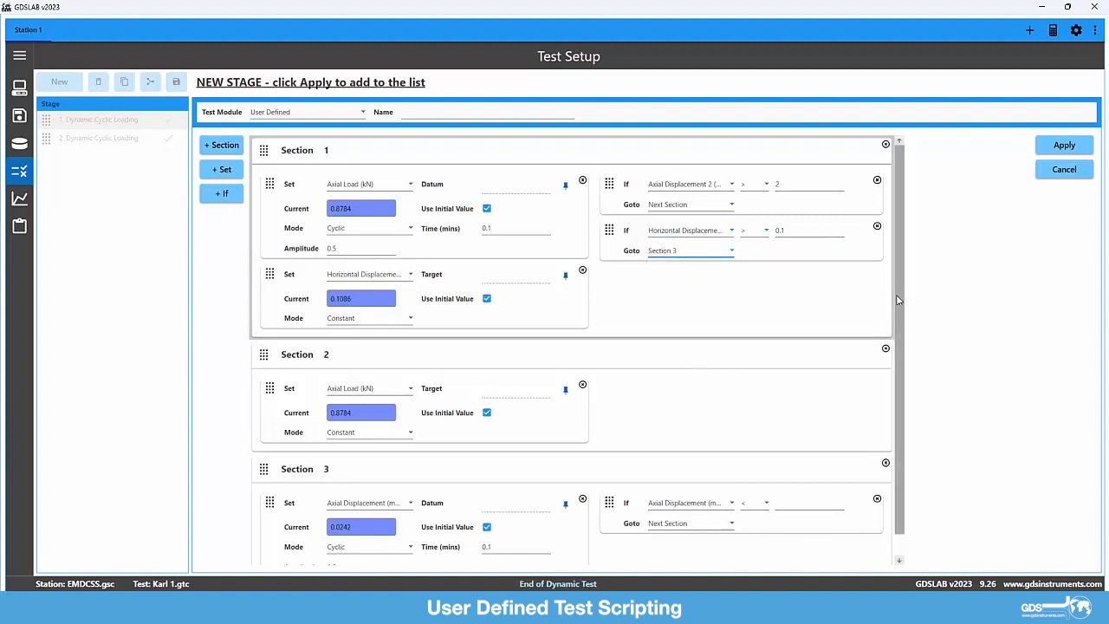
{"action": "scroll", "coordinate": [905, 353], "scroll_direction": "down", "scroll_amount": 1}
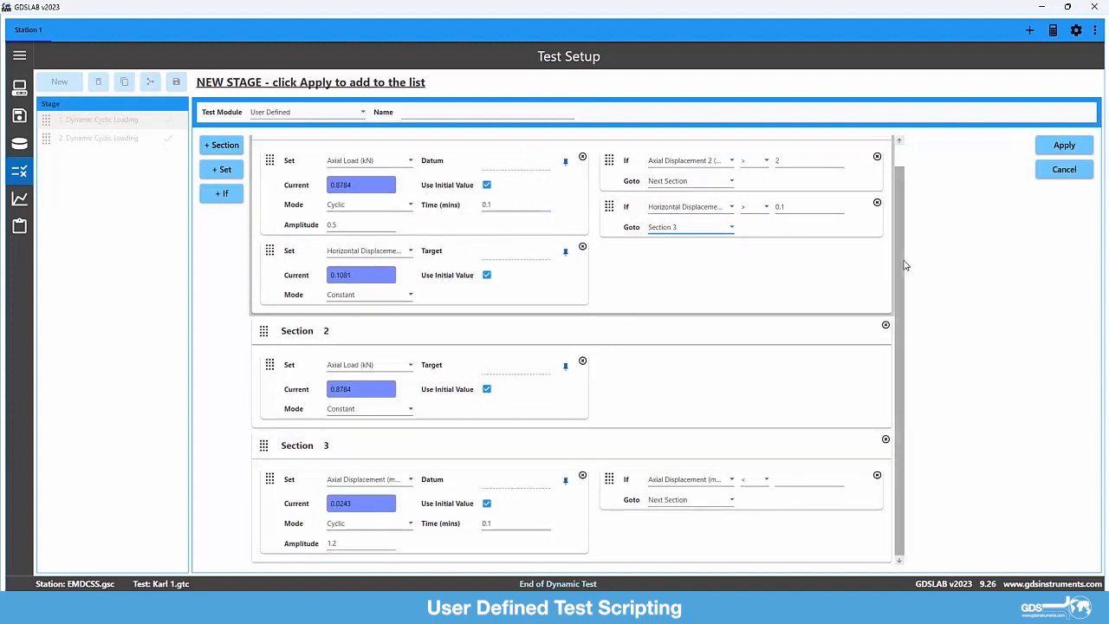
{"action": "scroll", "coordinate": [899, 272], "scroll_direction": "up", "scroll_amount": 1}
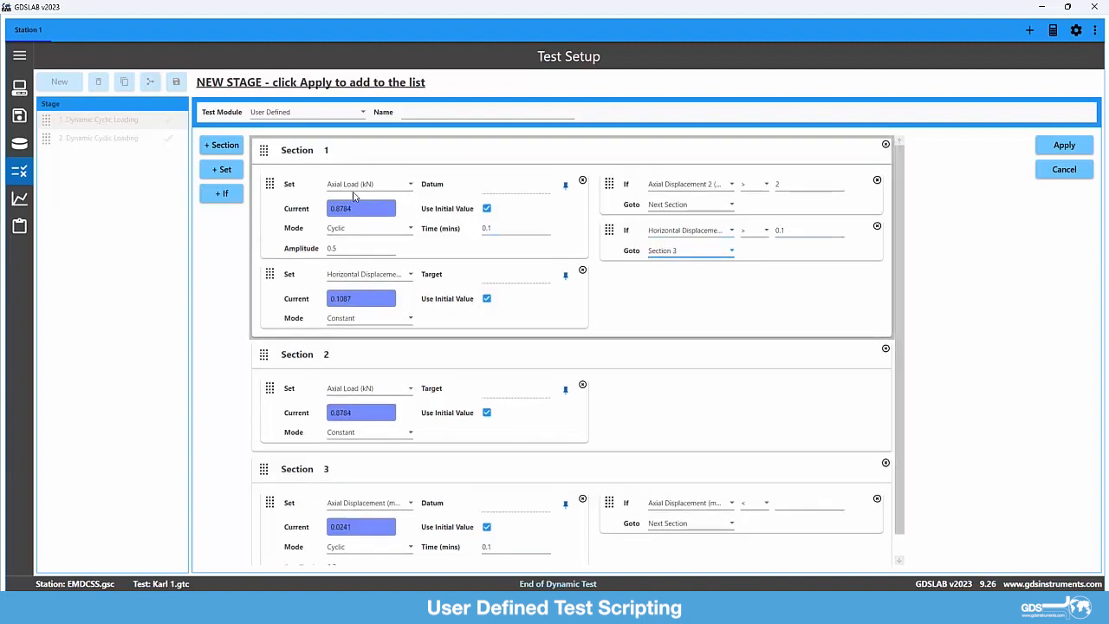
{"action": "left_click", "coordinate": [730, 232]}
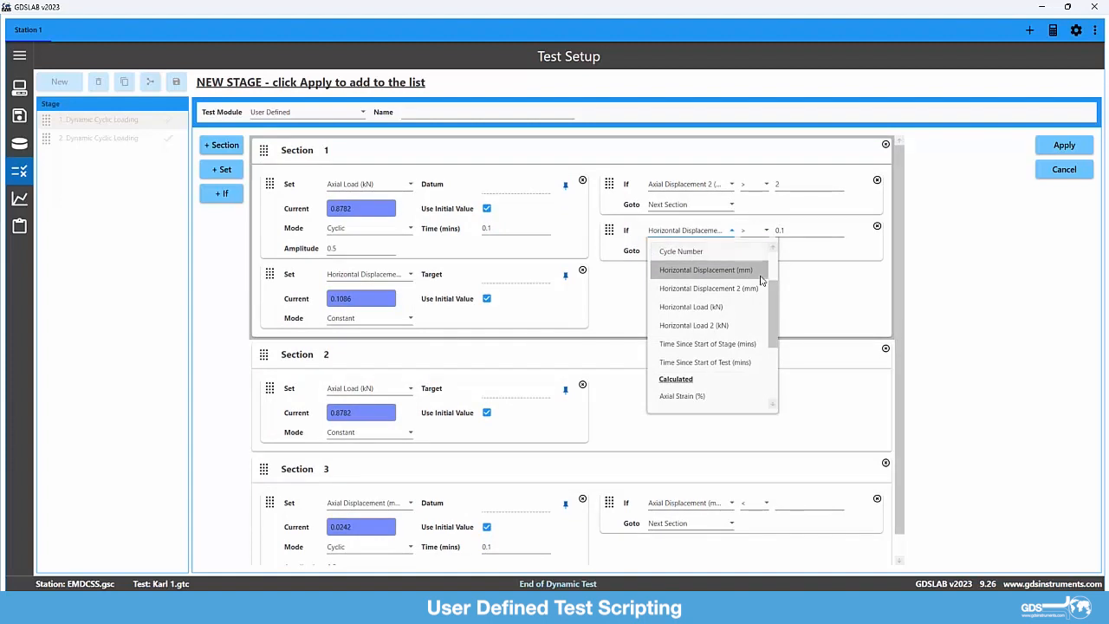
{"action": "scroll", "coordinate": [768, 275], "scroll_direction": "up", "scroll_amount": 1}
{"action": "mouse_move", "coordinate": [768, 276]}
{"action": "left_mouse_down"}
{"action": "mouse_move", "coordinate": [778, 352]}
{"action": "mouse_move", "coordinate": [769, 269]}
{"action": "left_mouse_up"}
{"action": "left_click", "coordinate": [827, 290]}
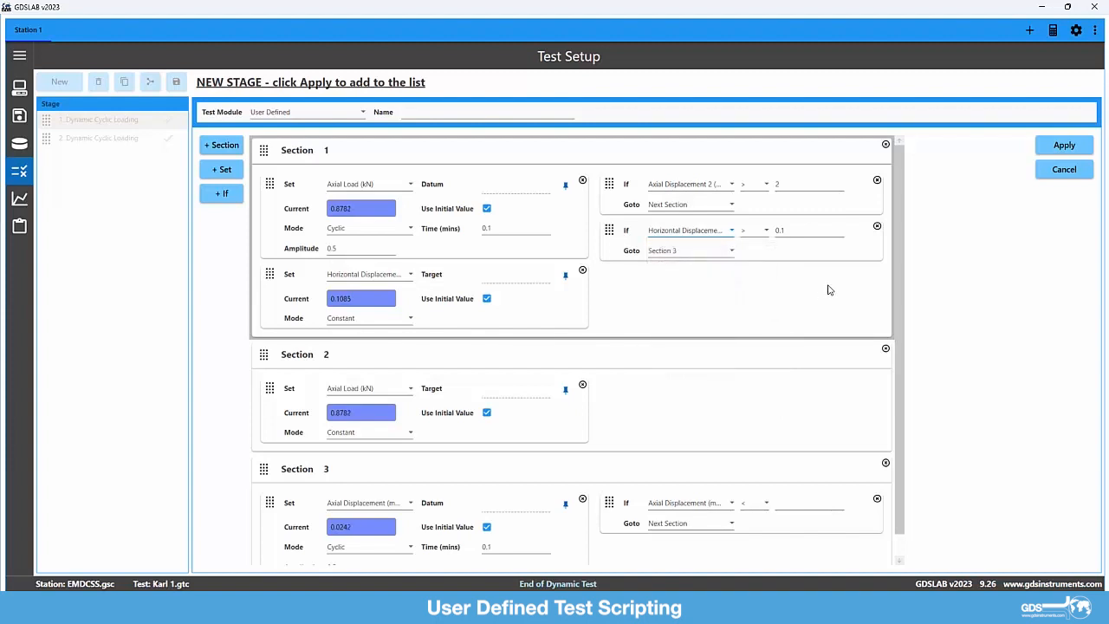